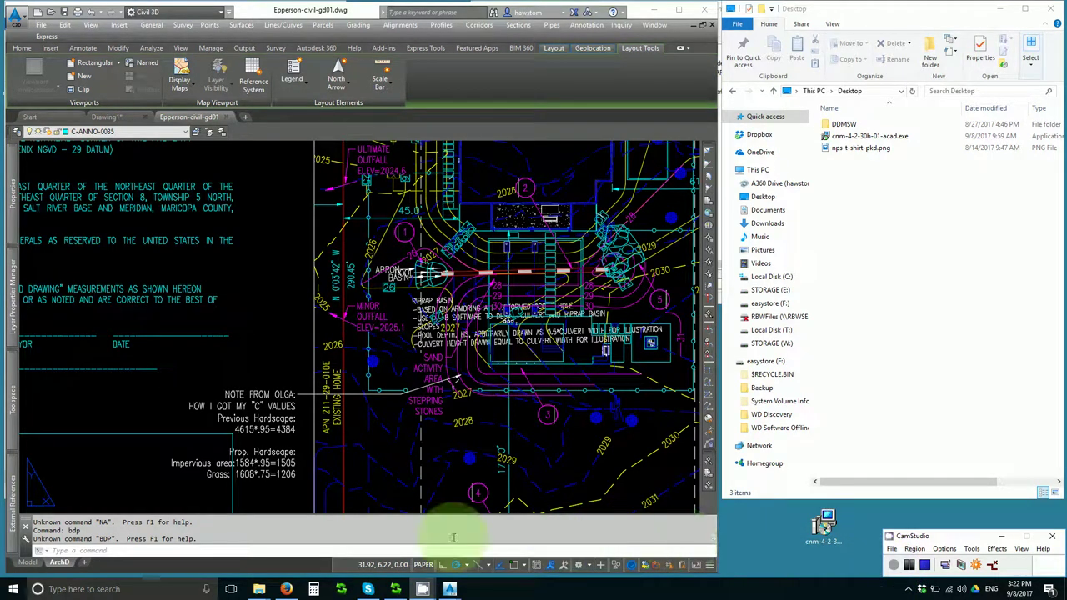
- Enter the LX command at the AutoCAD command line and launch the CNM installer
left_click(160, 546)
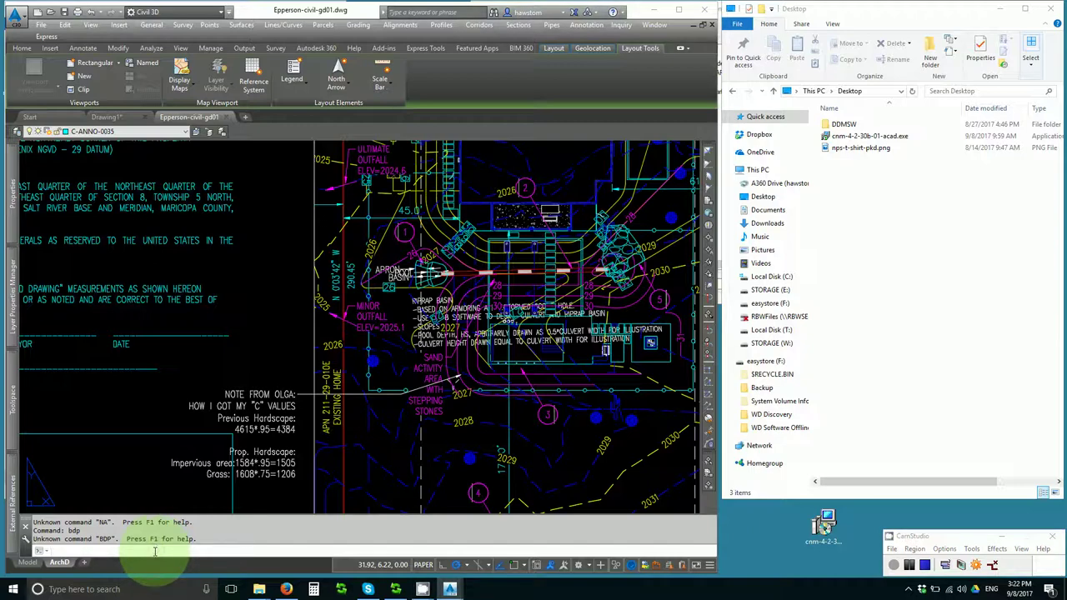
type("lx")
key("Return")
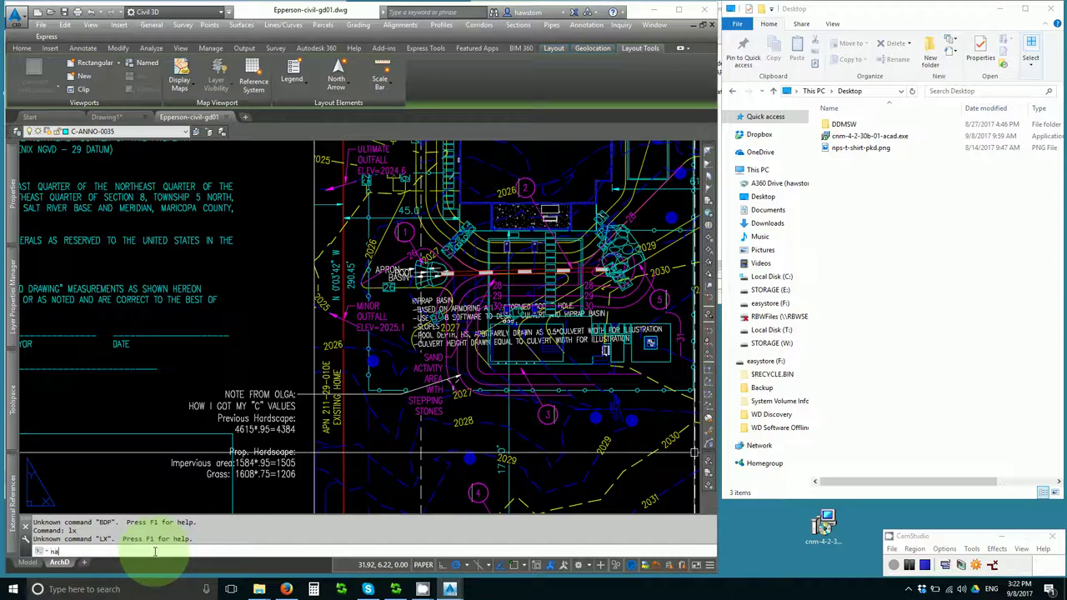
key("Return")
key("Return")
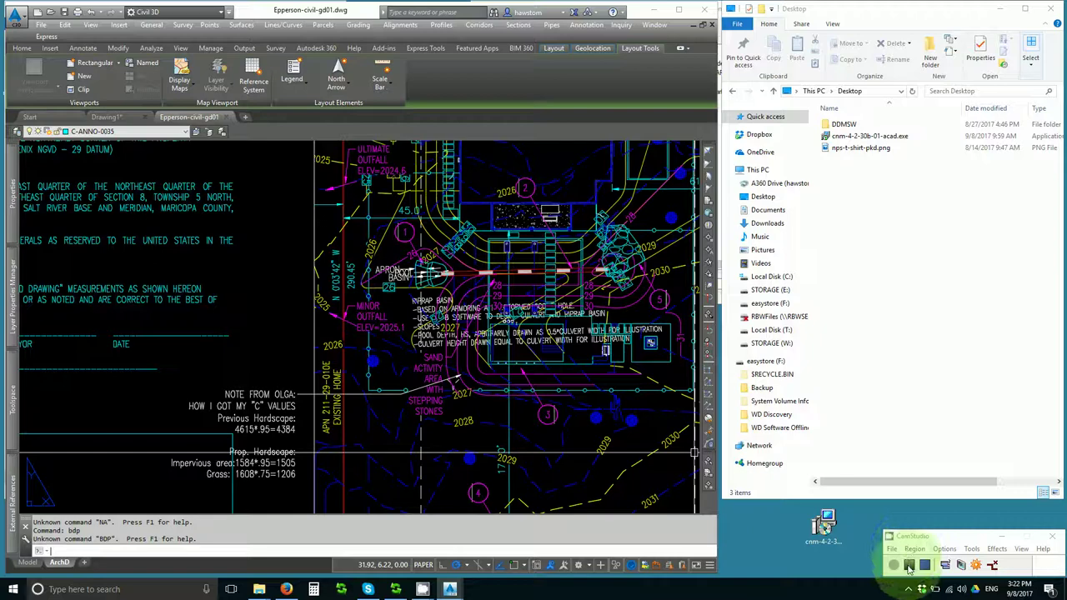
left_click(905, 554)
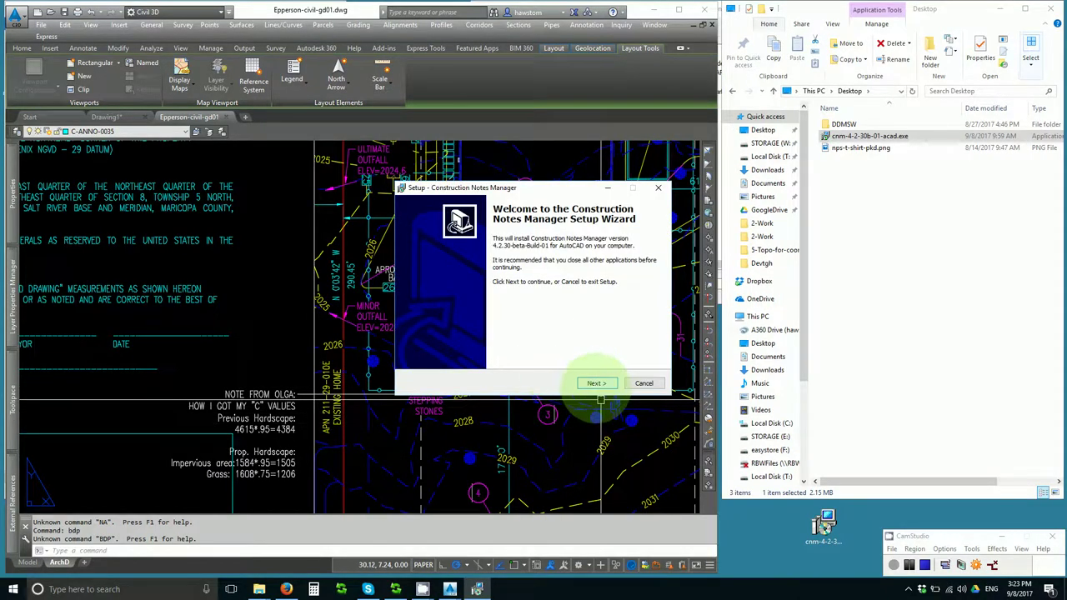
- Accept the license and install Construction Notes Manager into the existing folder
left_click(597, 383)
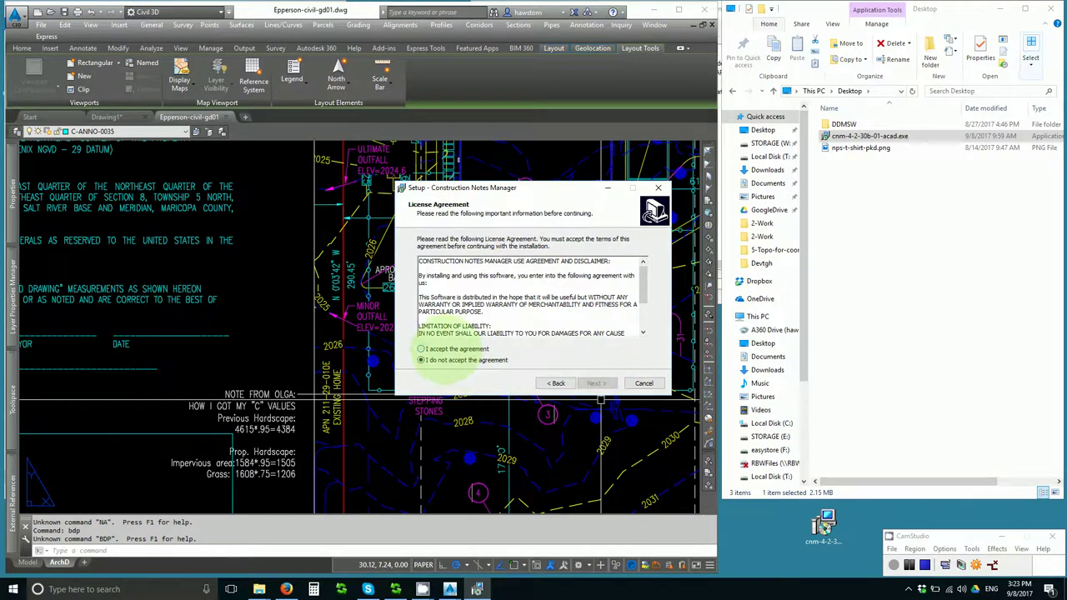
left_click(433, 349)
left_click(596, 382)
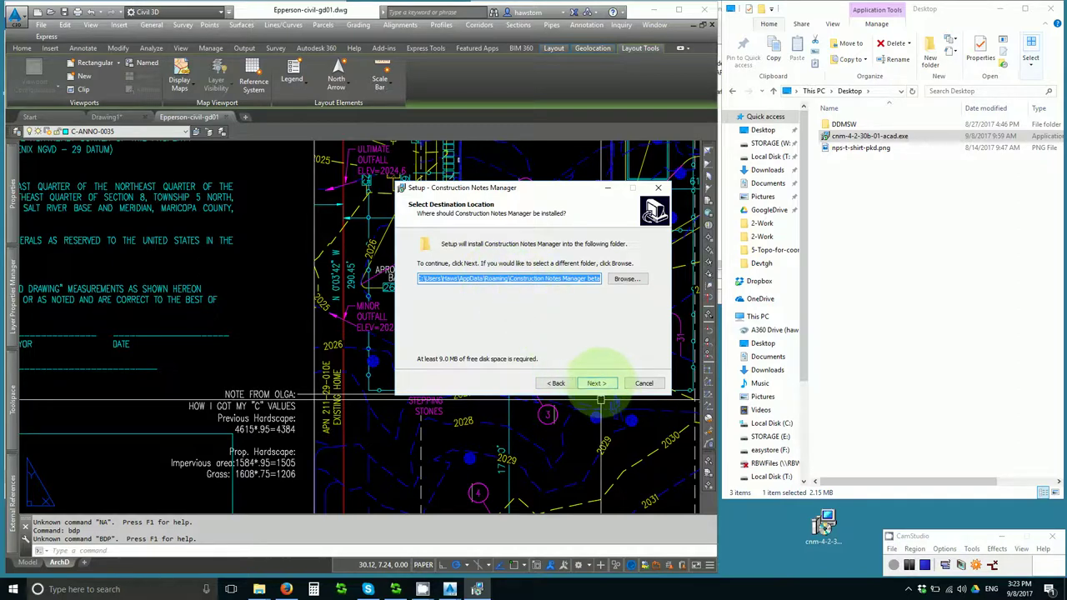
left_click(595, 383)
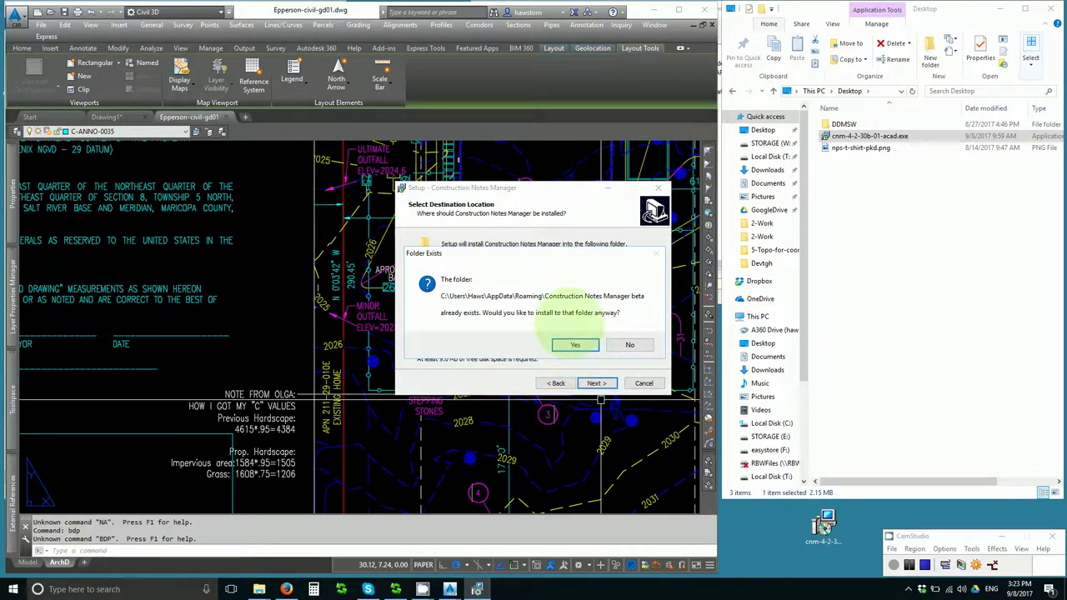
left_click(575, 346)
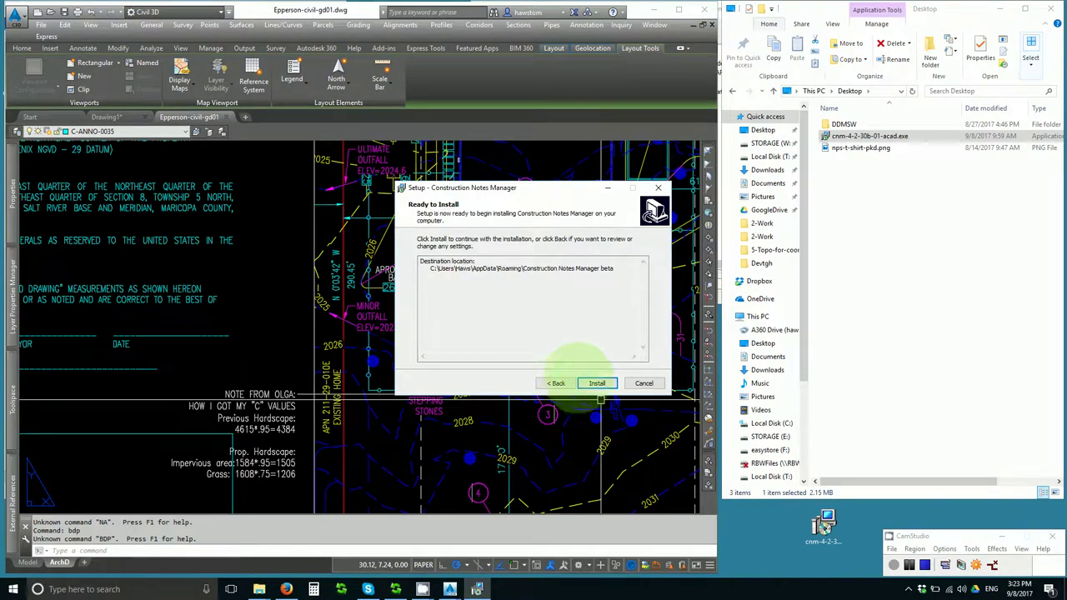
left_click(592, 383)
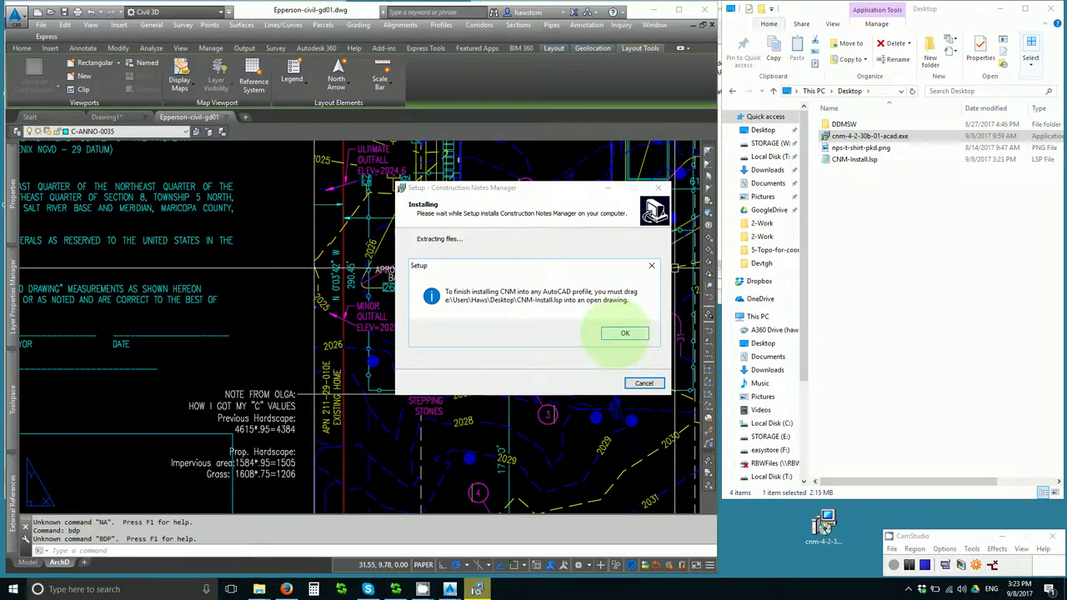
left_click(624, 334)
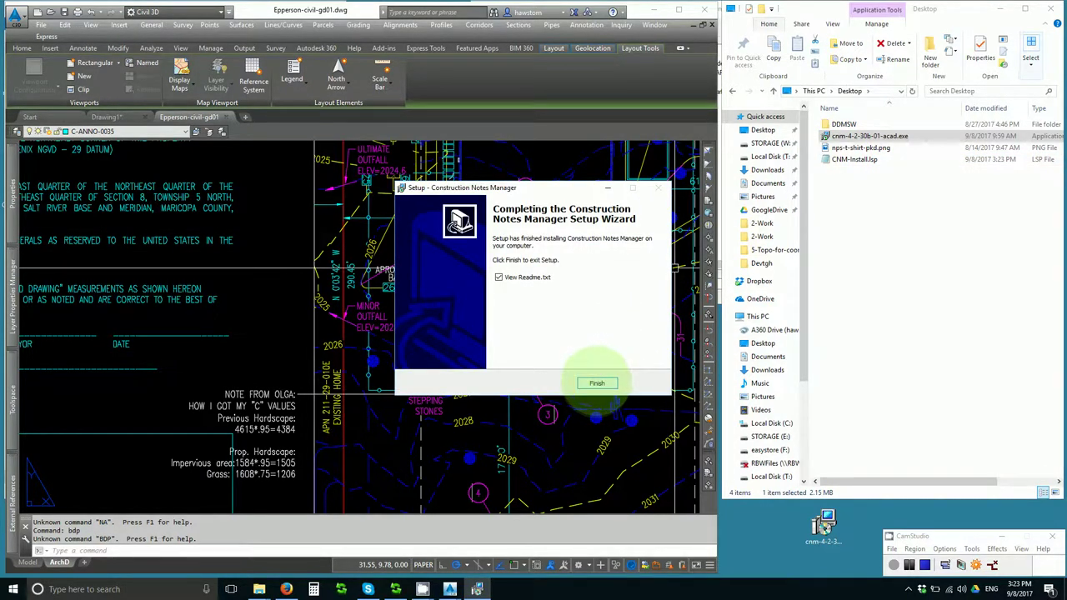
- Finish setup with View Readme.txt checked, then bring the Desktop folder window forward
left_click(597, 383)
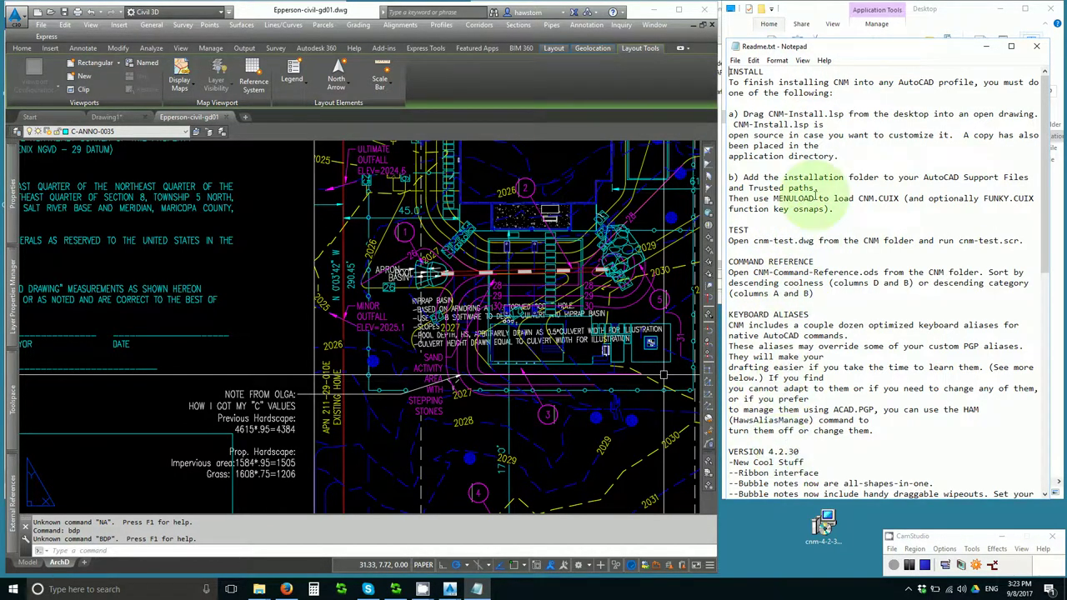
left_click(810, 11)
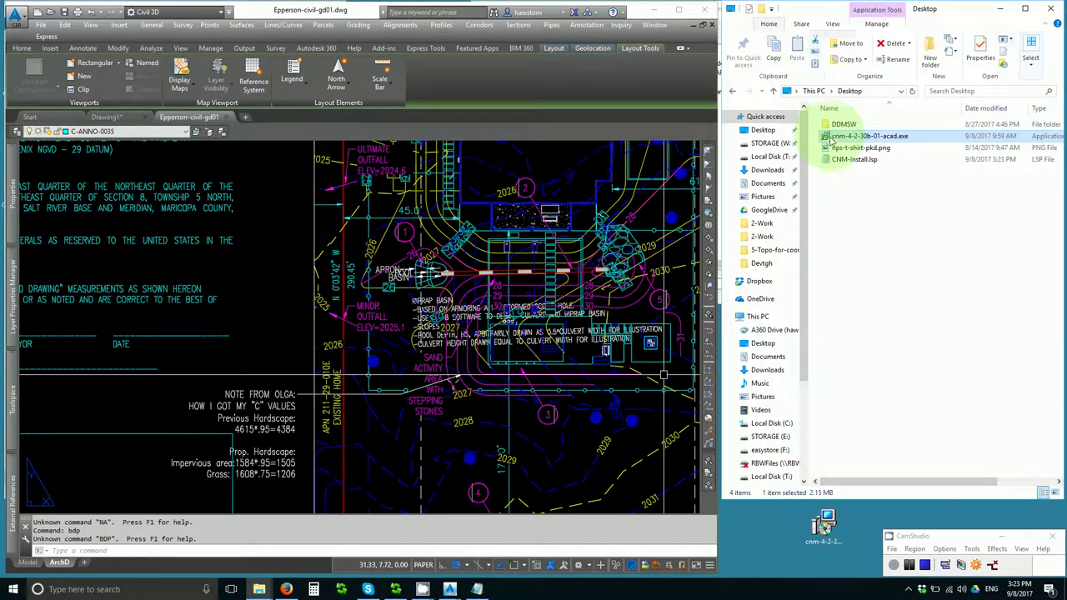
- Load CNM-Install.lsp into the drawing, accepting the CNM menu and declining the Funky menu
left_click(852, 159)
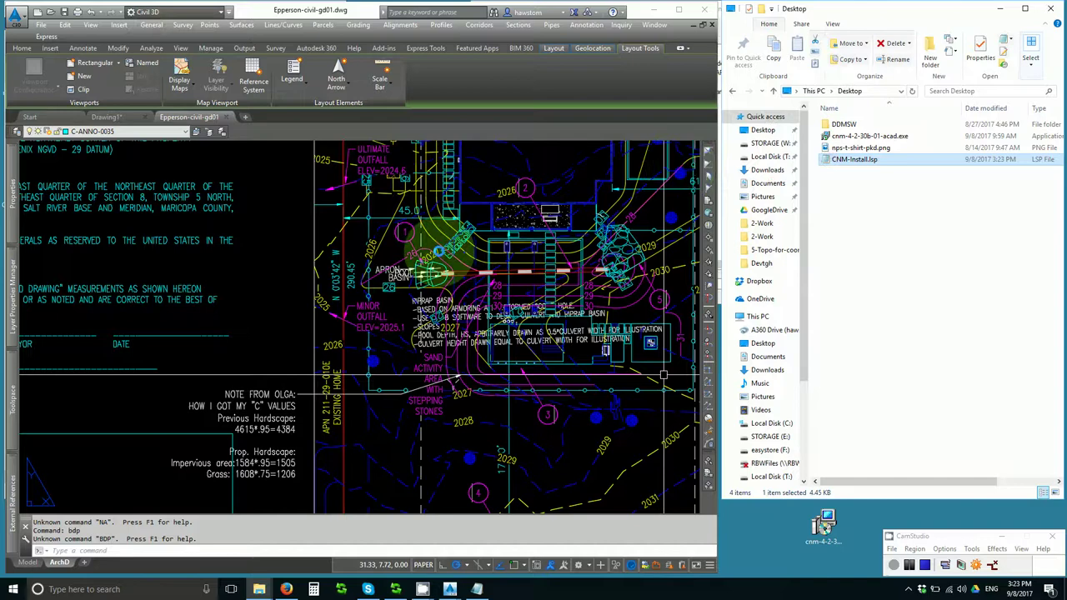
left_click_drag(438, 250, 450, 246)
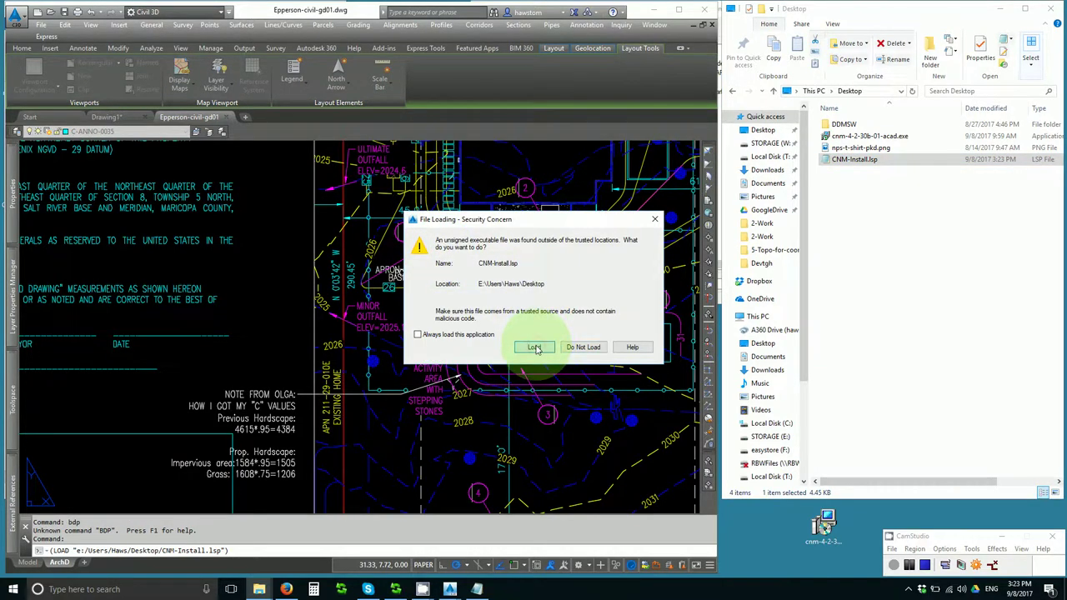
left_click(535, 348)
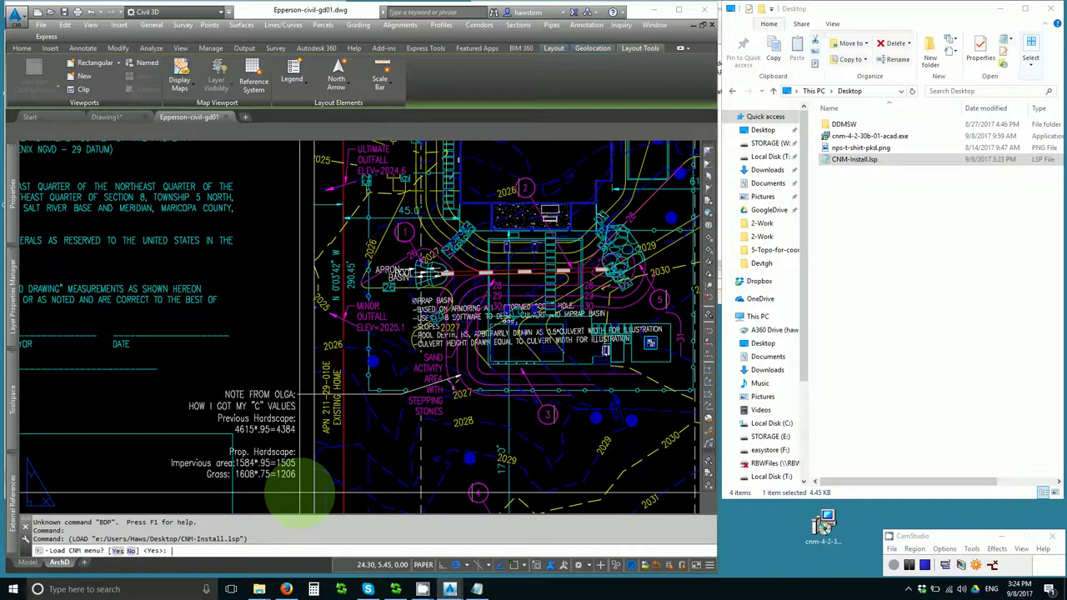
key("Return")
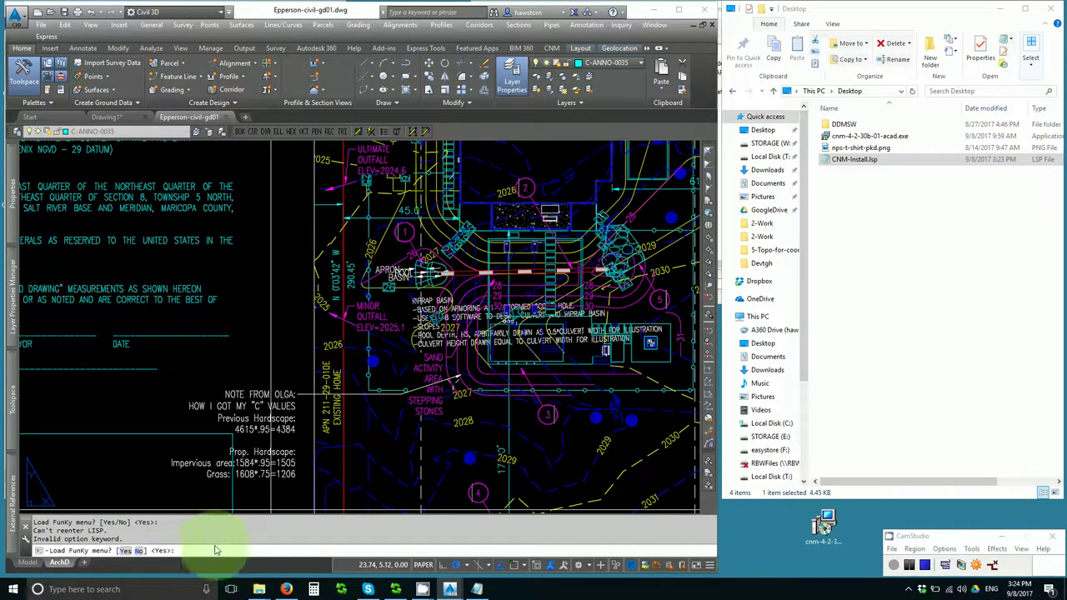
left_click(138, 551)
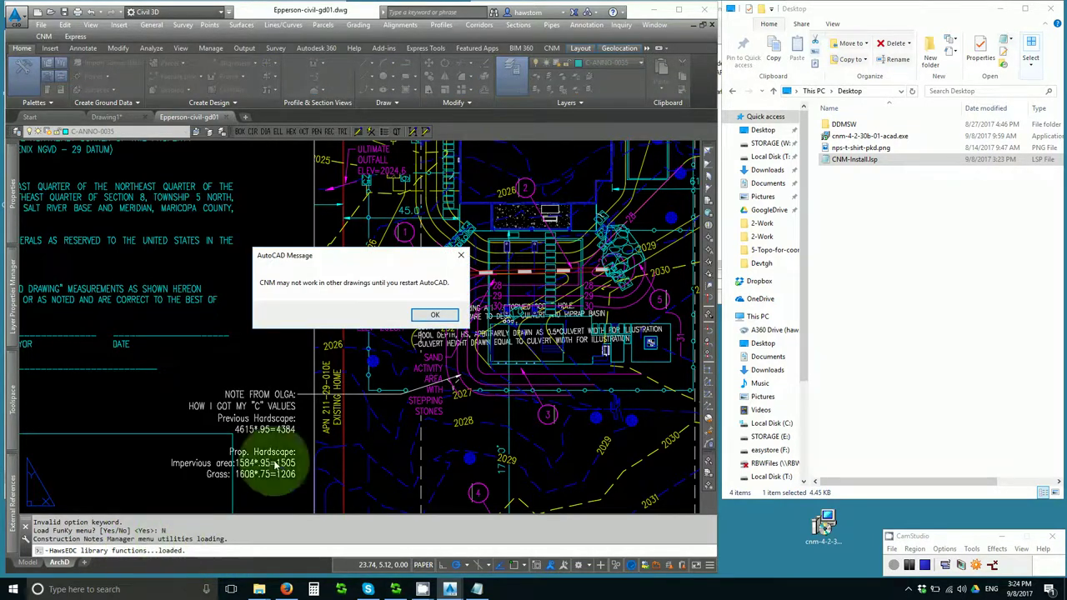
left_click(435, 318)
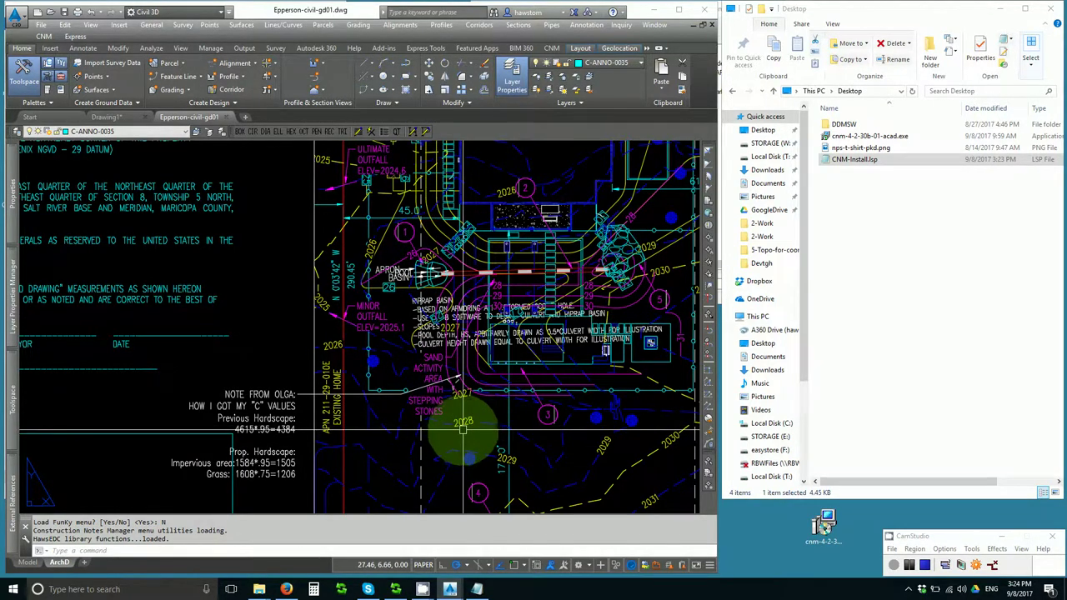
- Freeze the blue dot symbols' layer with LAYFRZ in the drawing viewport
left_click(463, 446)
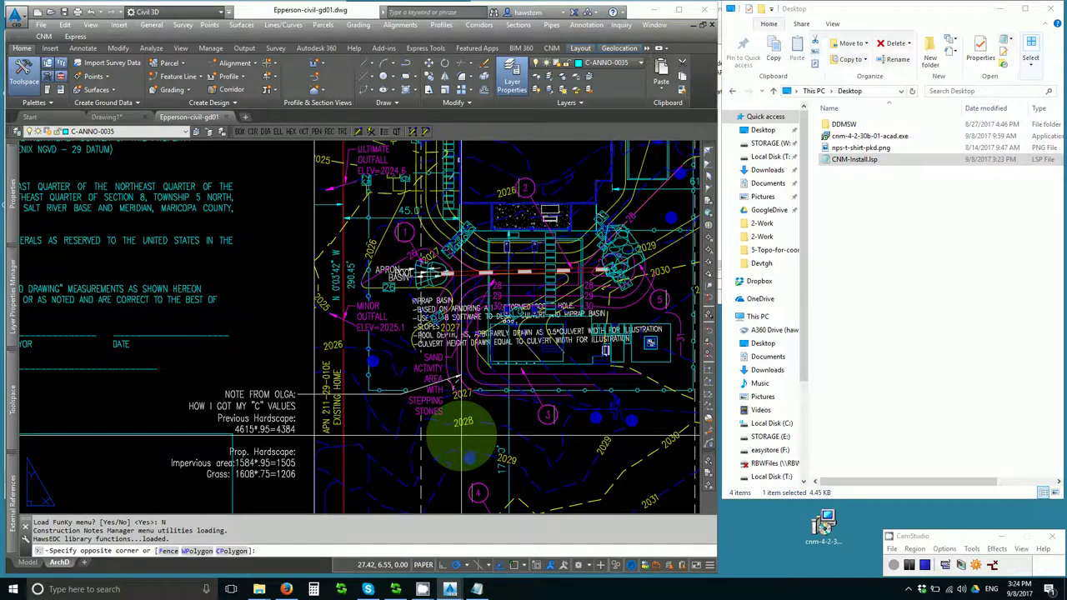
key("Escape")
double_click(458, 428)
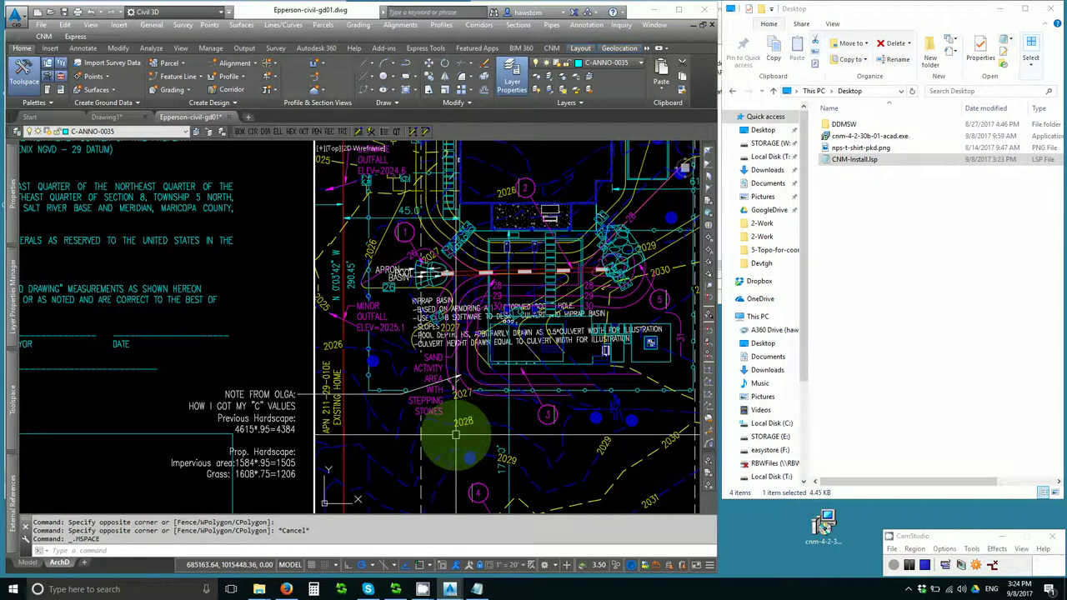
type("ffx")
key("Return")
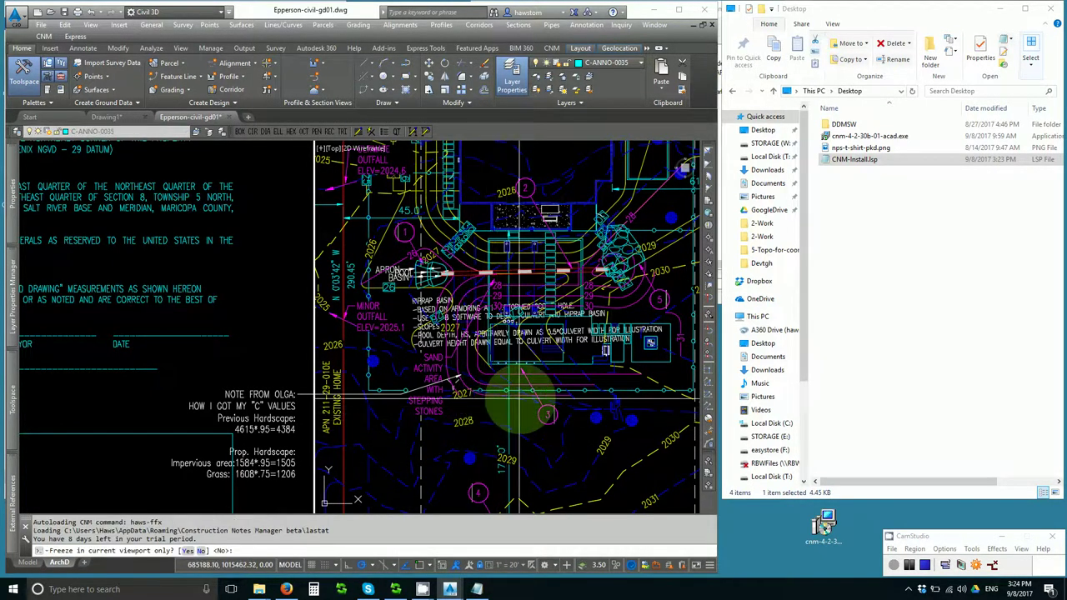
key("Return")
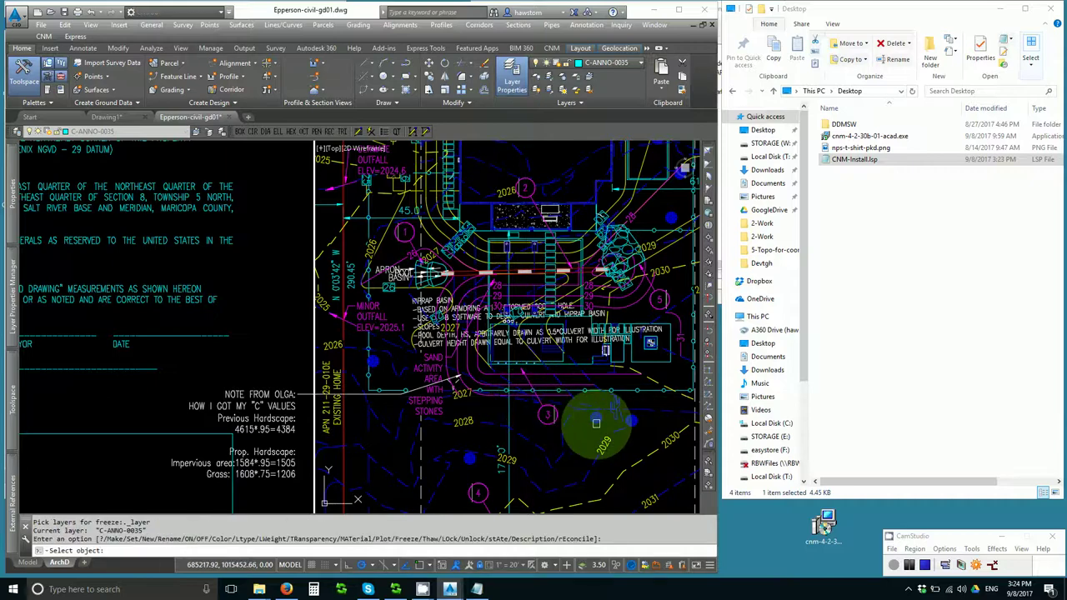
left_click(583, 425)
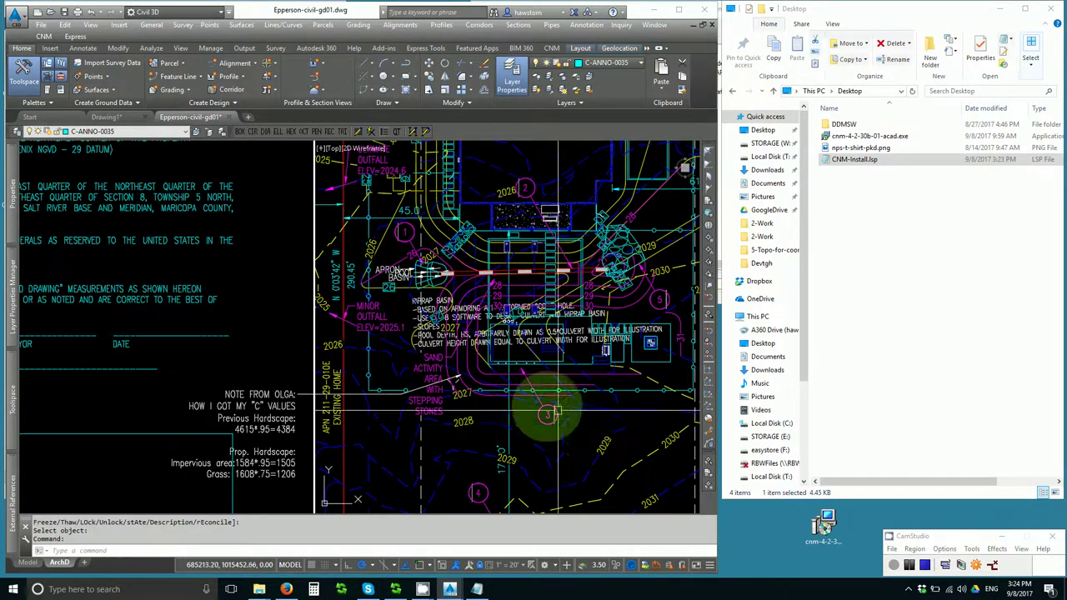
- Run the 1xx command on two picked objects to confirm CNM commands autoload
type("1xx")
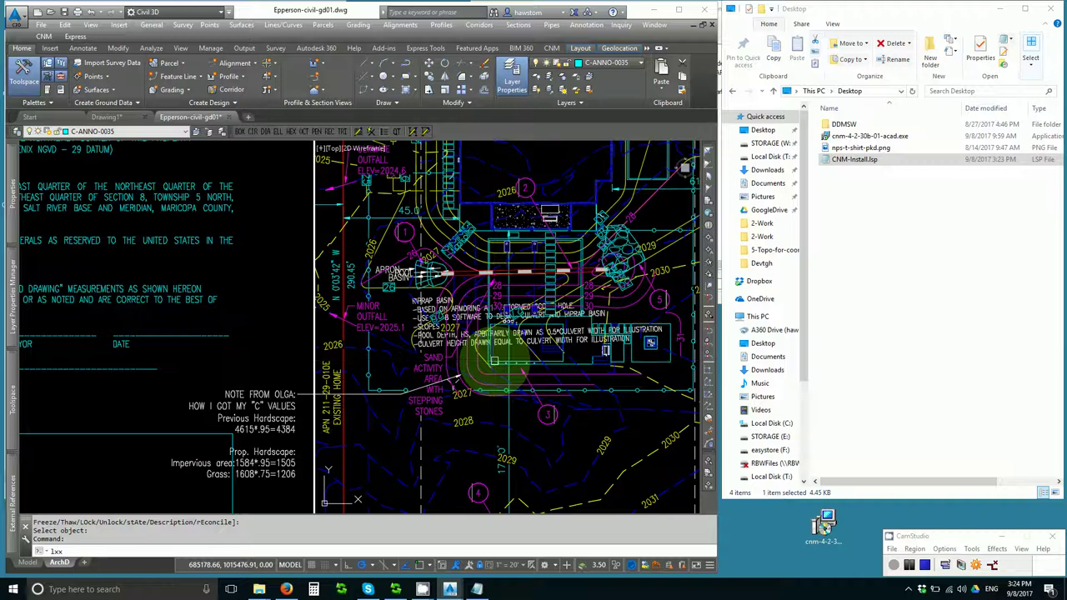
key("Return")
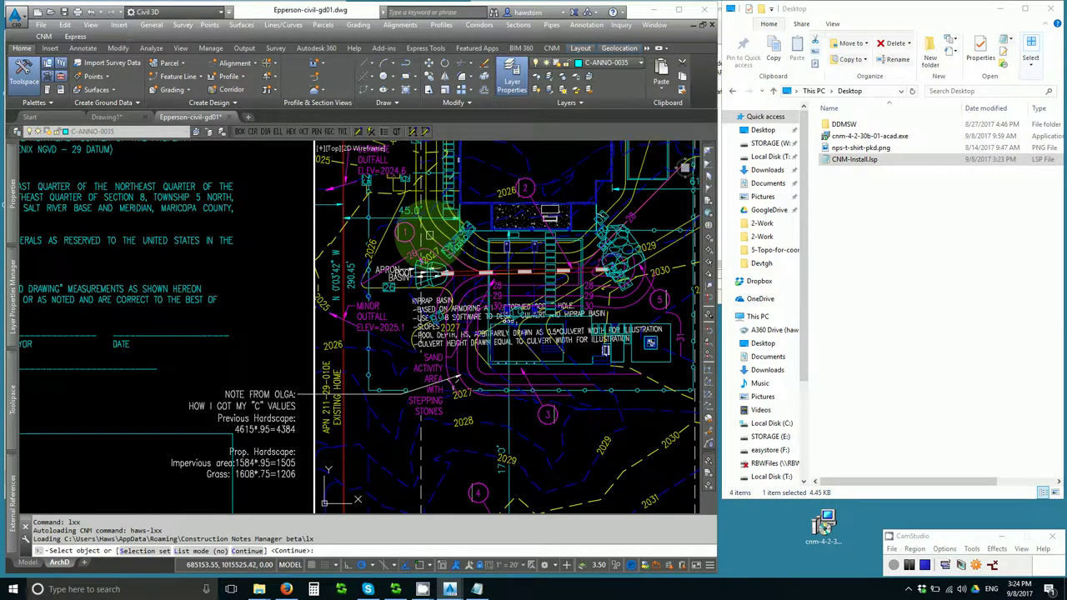
left_click(428, 236)
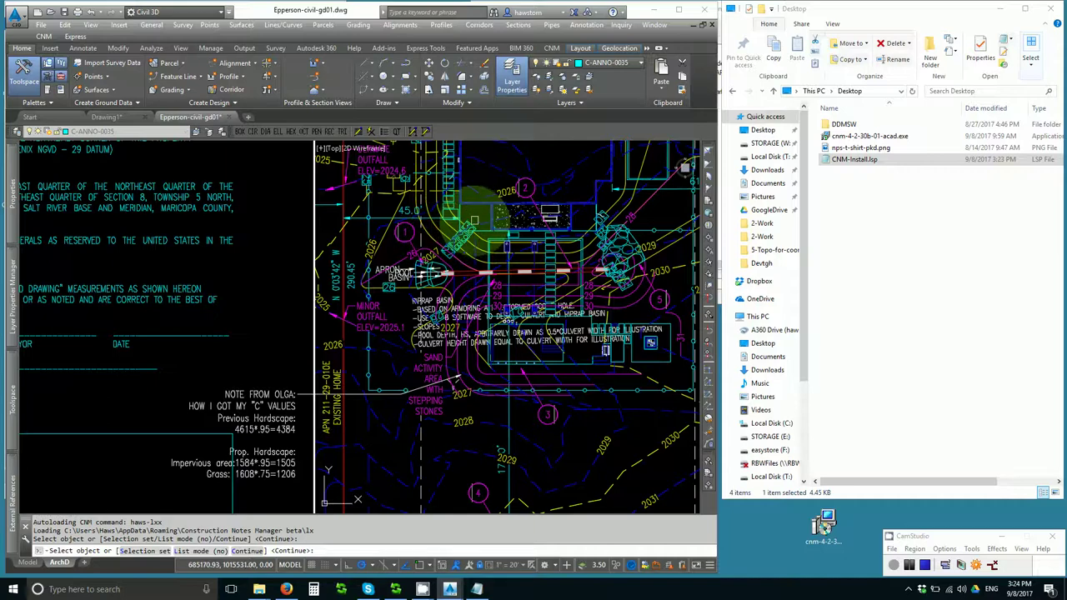
left_click(468, 219)
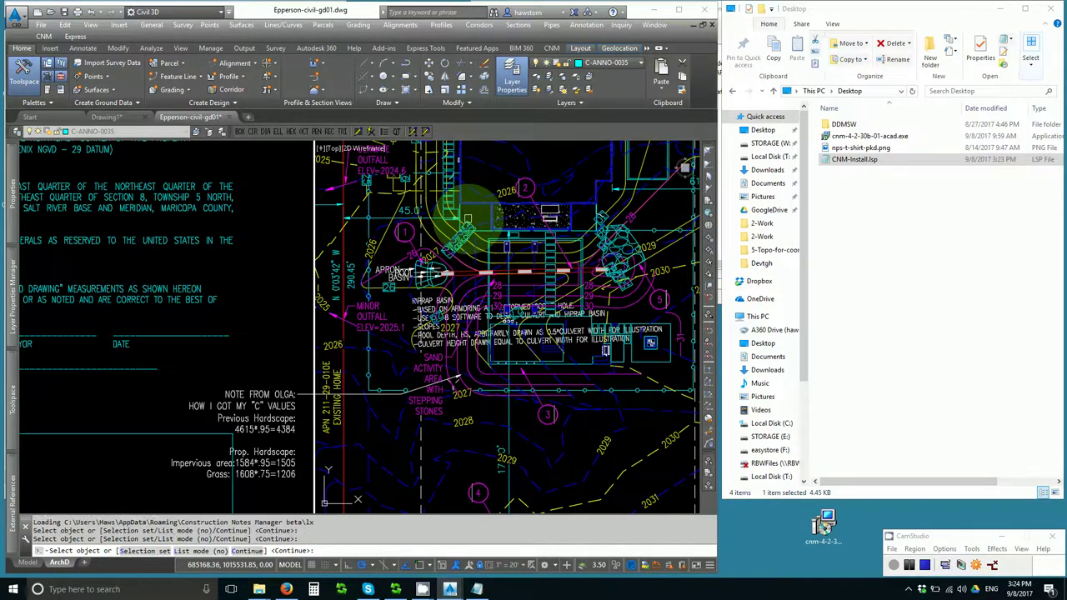
key("Return")
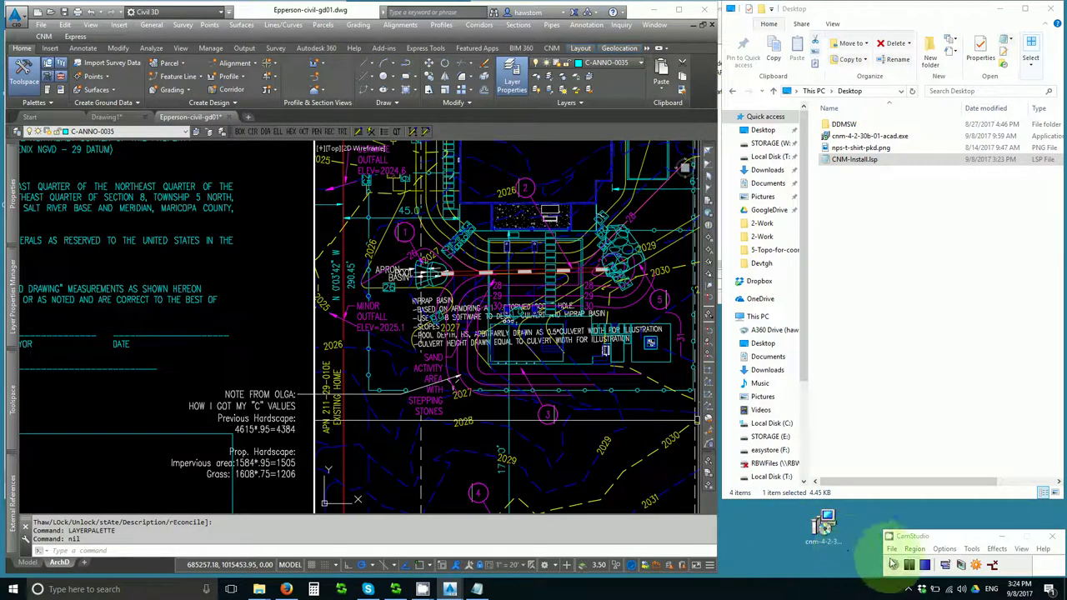
mouse_move(759, 351)
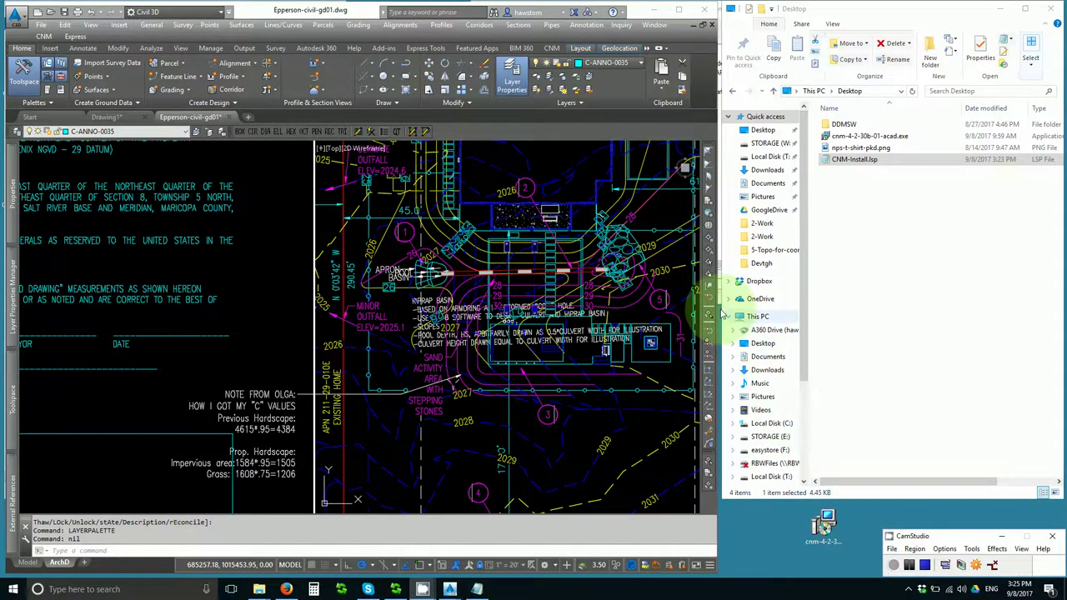
- Open C:\Users\<user>\AppData\Roaming\Construction Notes Manager beta and jump to the 'cnm-bt' files
left_click(734, 423)
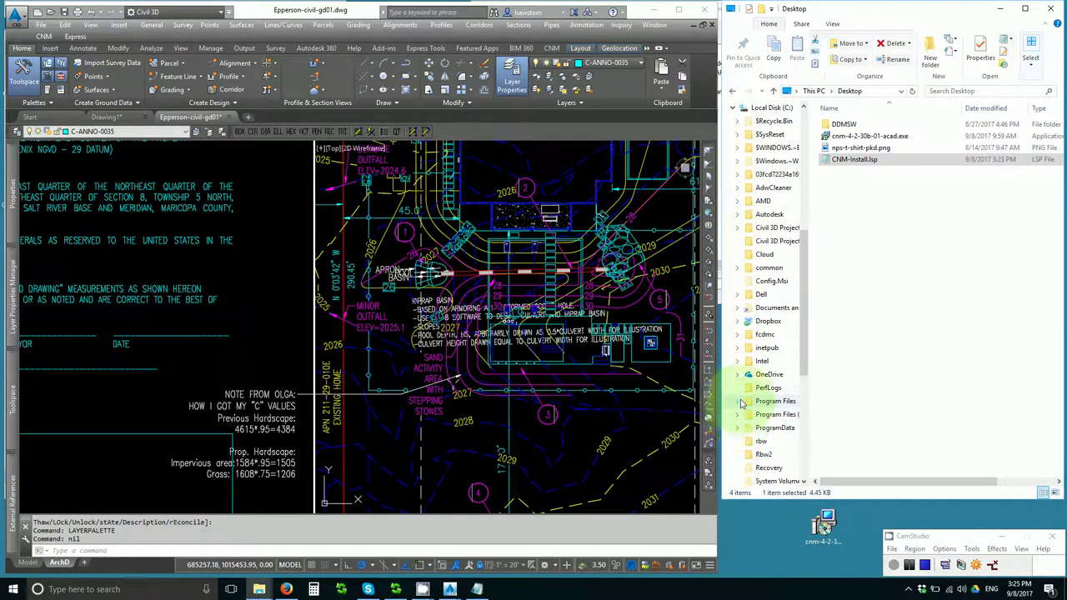
scroll(744, 442, "down", 2)
left_click(738, 468)
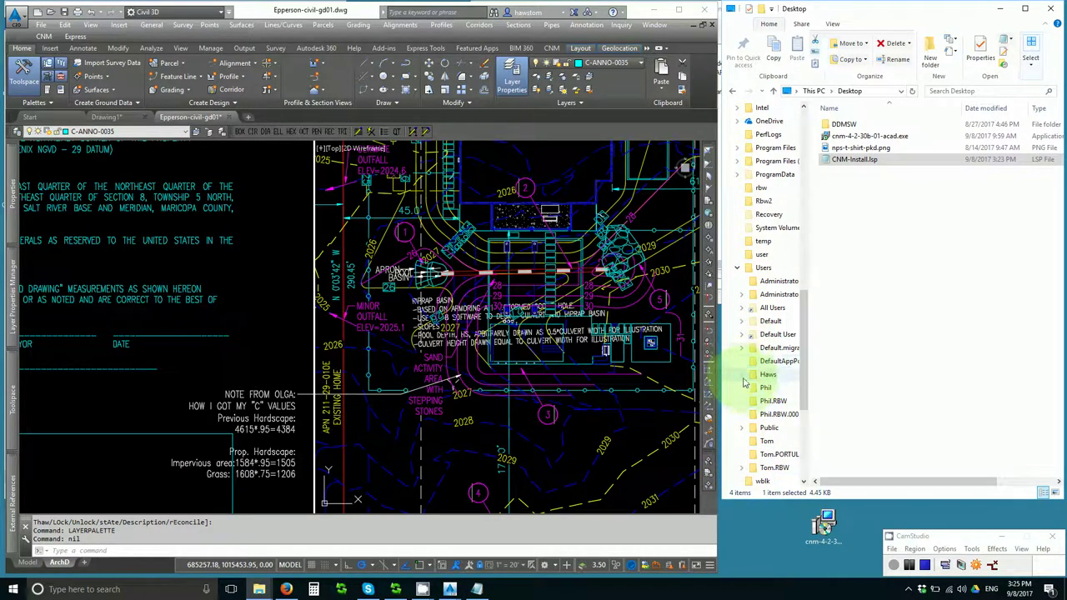
left_click(742, 374)
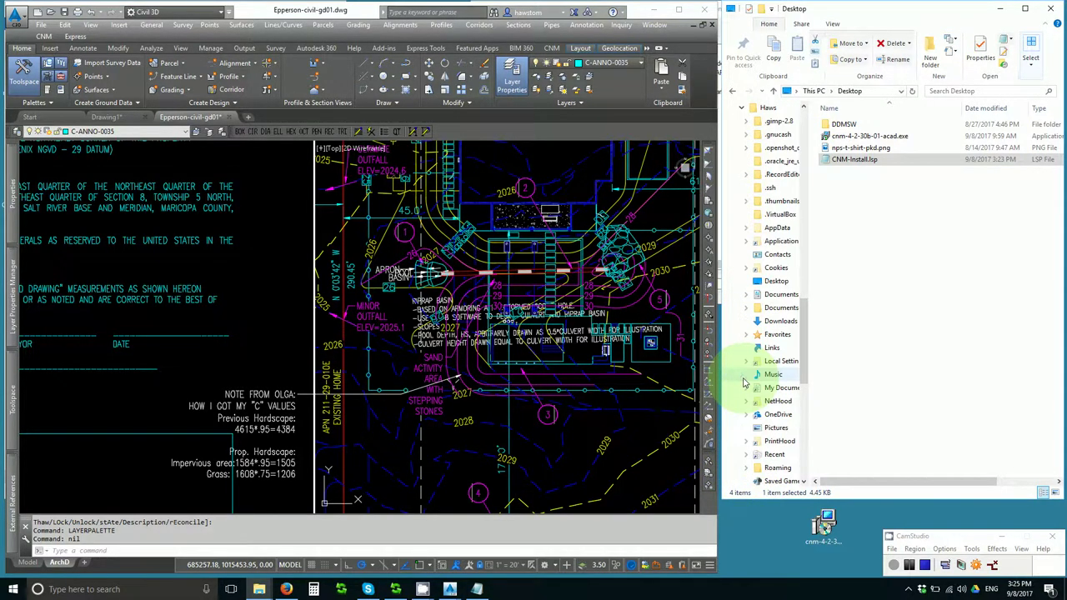
left_click(747, 227)
left_click(750, 269)
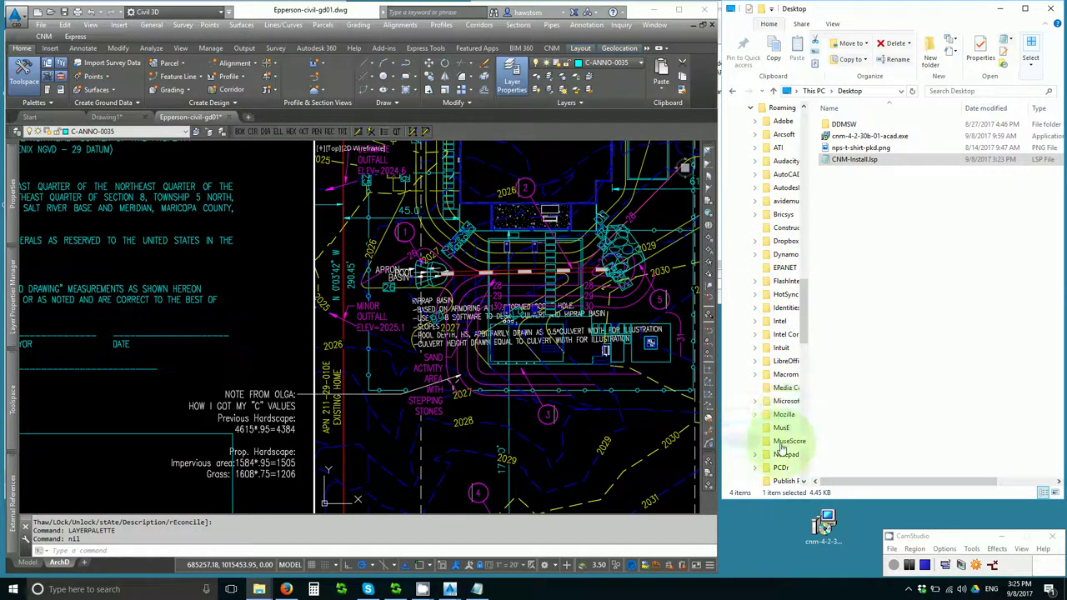
scroll(786, 429, "down", 3)
scroll(784, 436, "down", 1)
scroll(784, 434, "up", 1)
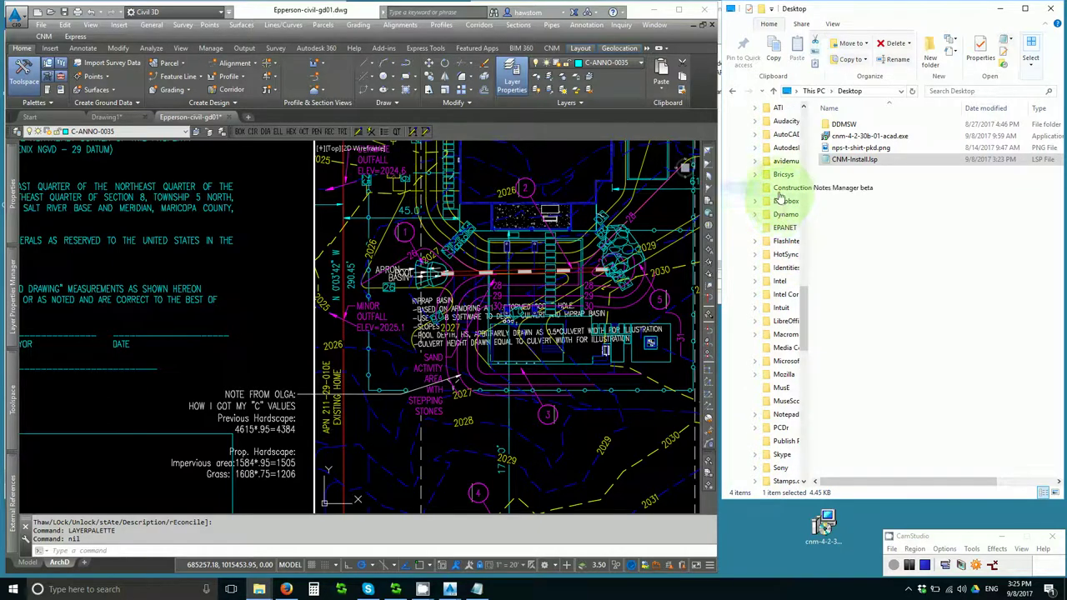
left_click(780, 190)
left_click(843, 358)
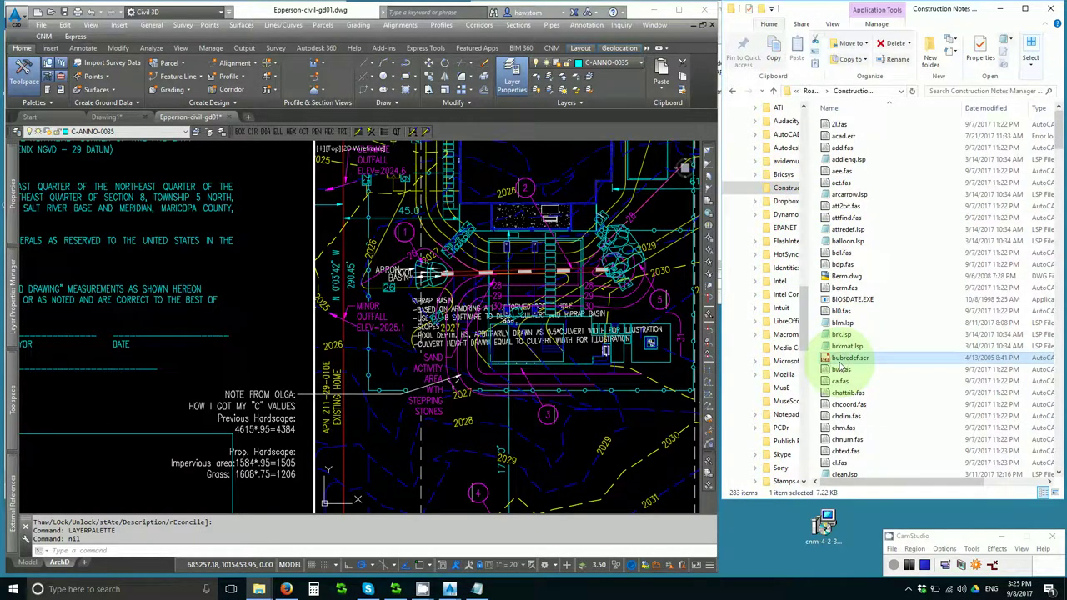
type("cnm-b")
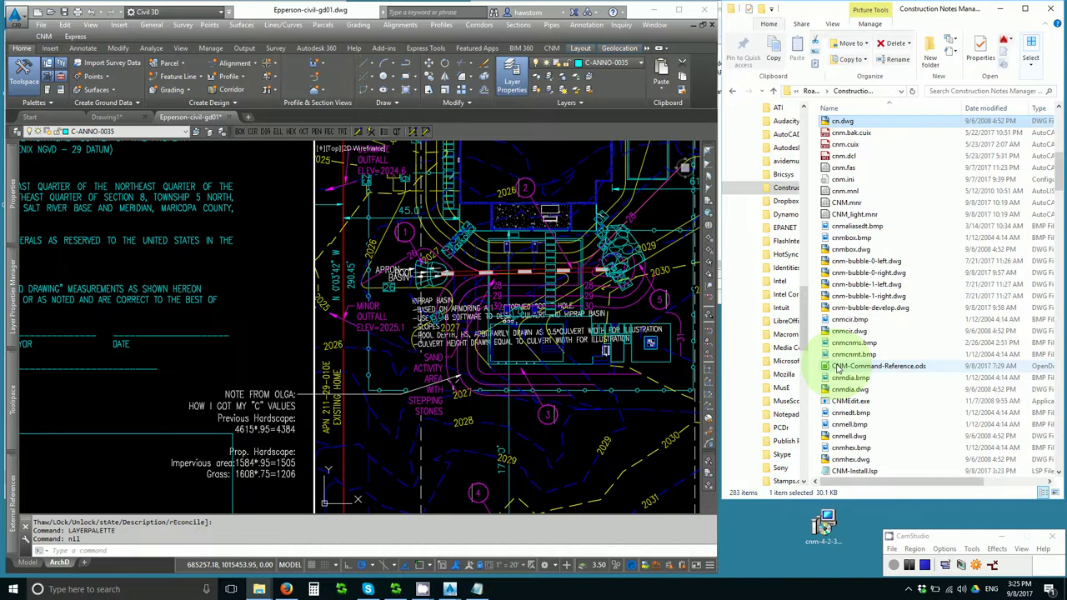
type("t")
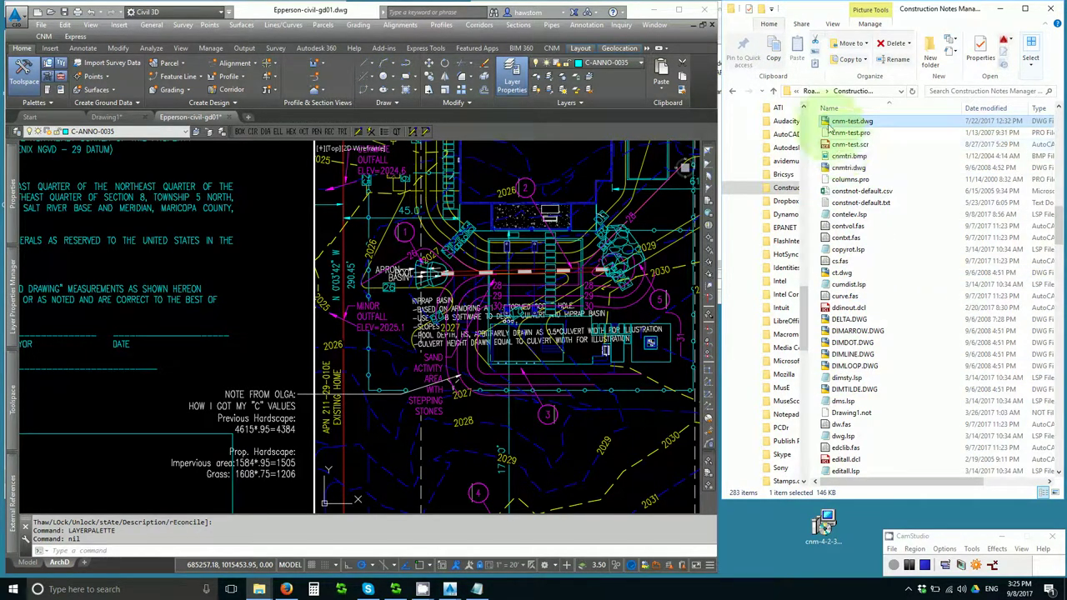
- Open cnm-test.dwg in Civil 3D and make it the active drawing
left_click_drag(836, 124, 467, 113)
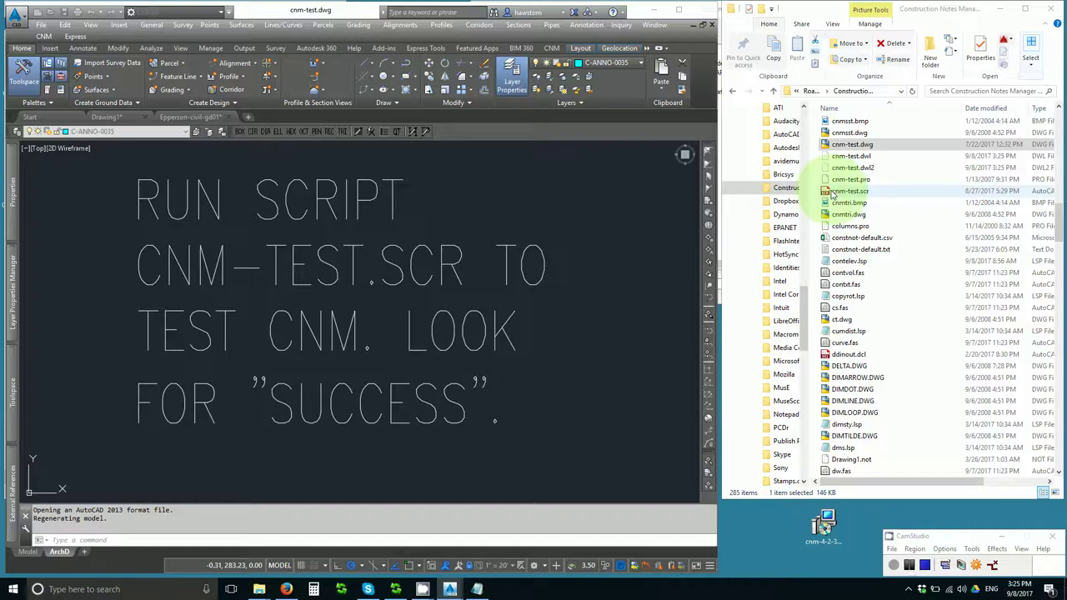
left_click(570, 191)
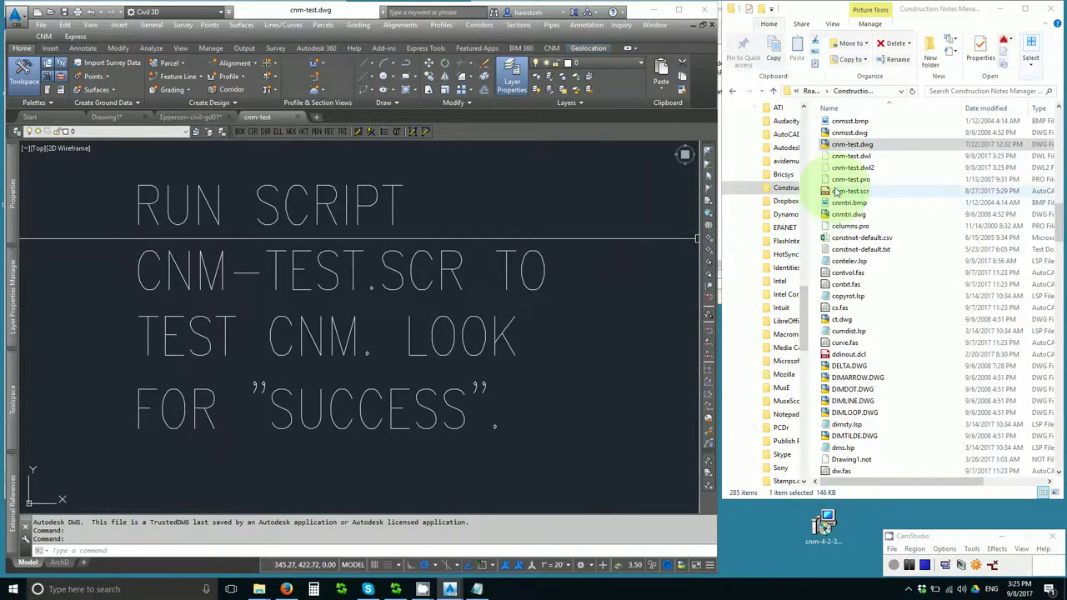
left_click_drag(837, 191, 527, 261)
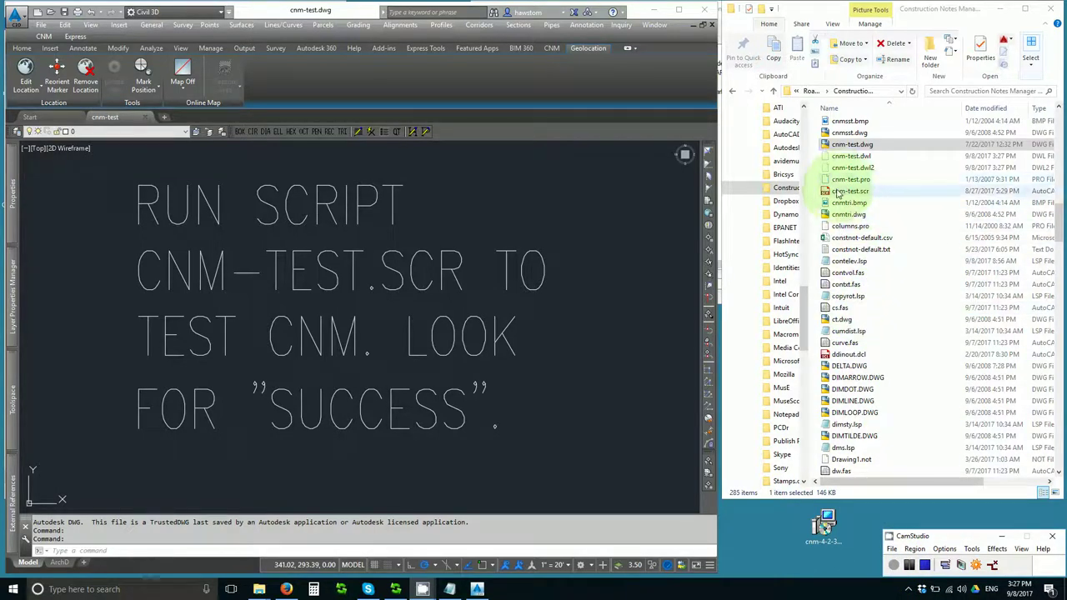
- Run cnm-test.scr on the drawing, dismissing the WIPEOUTFRAME messages until tests complete
left_click_drag(833, 193, 553, 298)
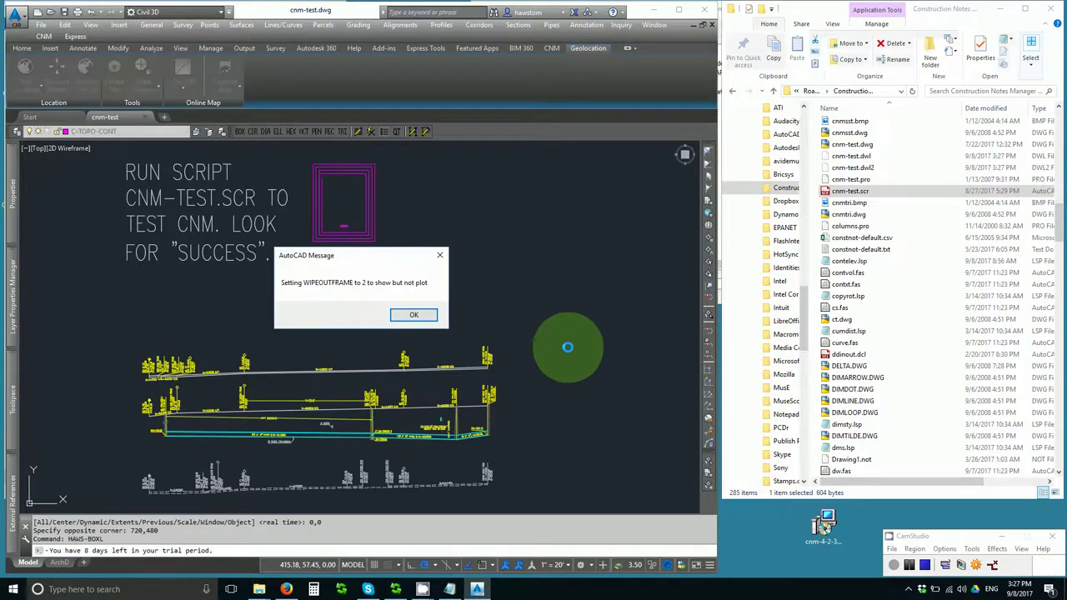
left_click(412, 317)
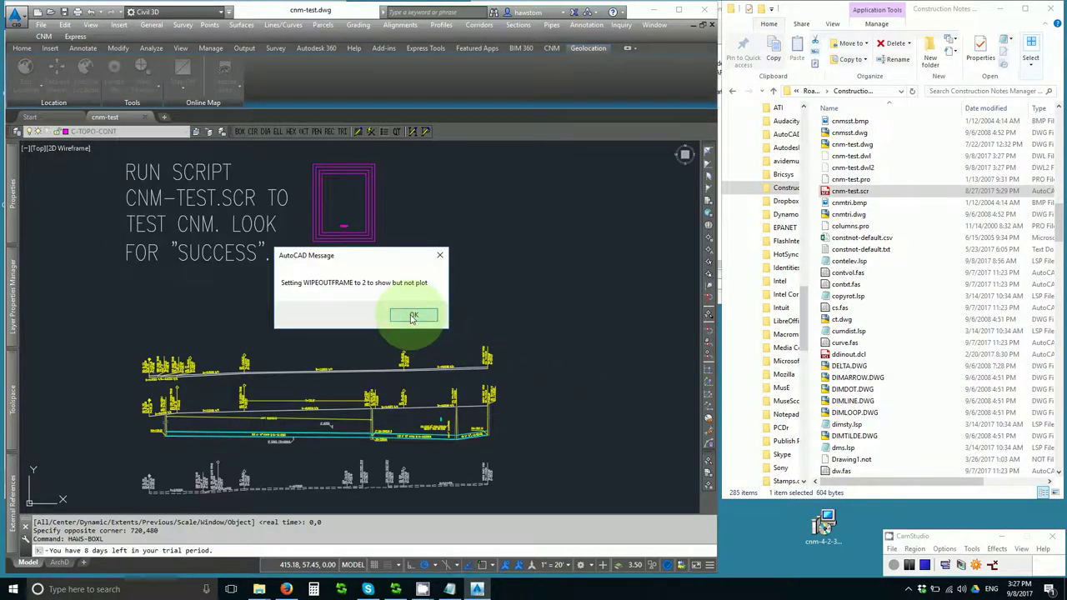
left_click(412, 317)
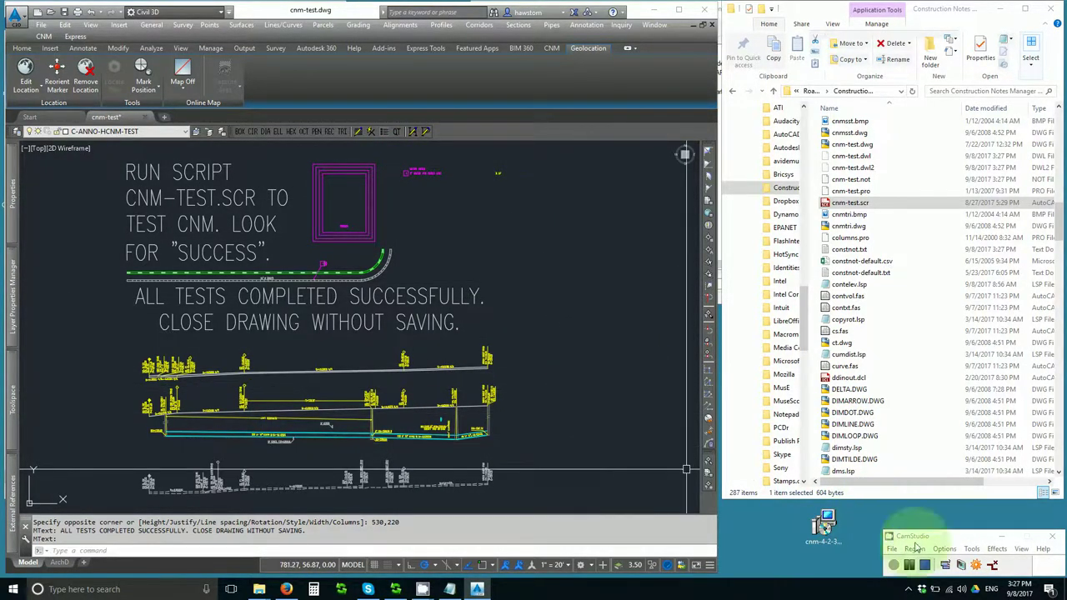
left_click(920, 581)
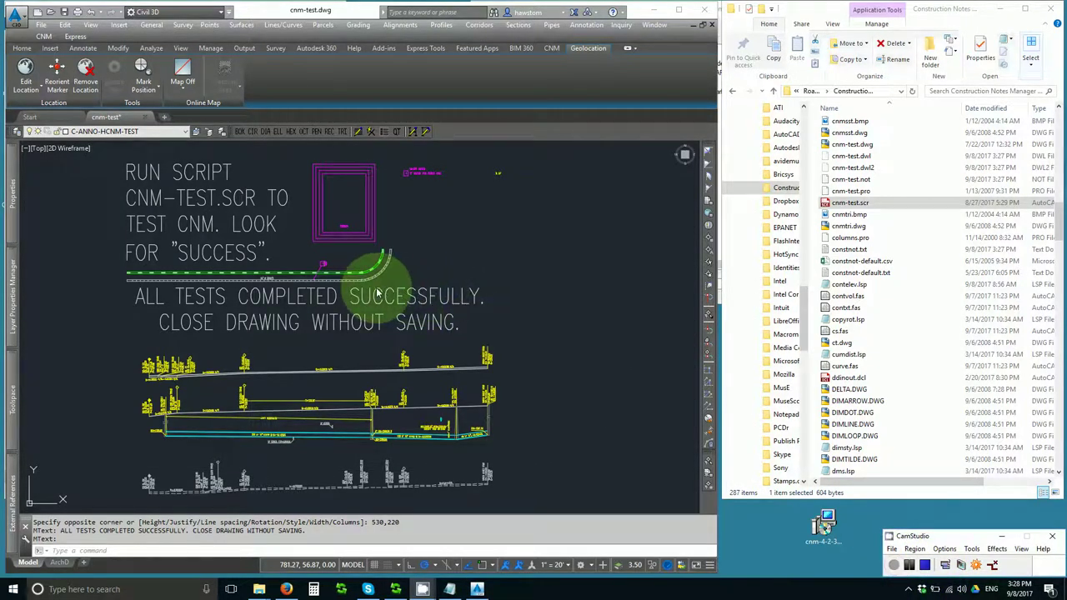